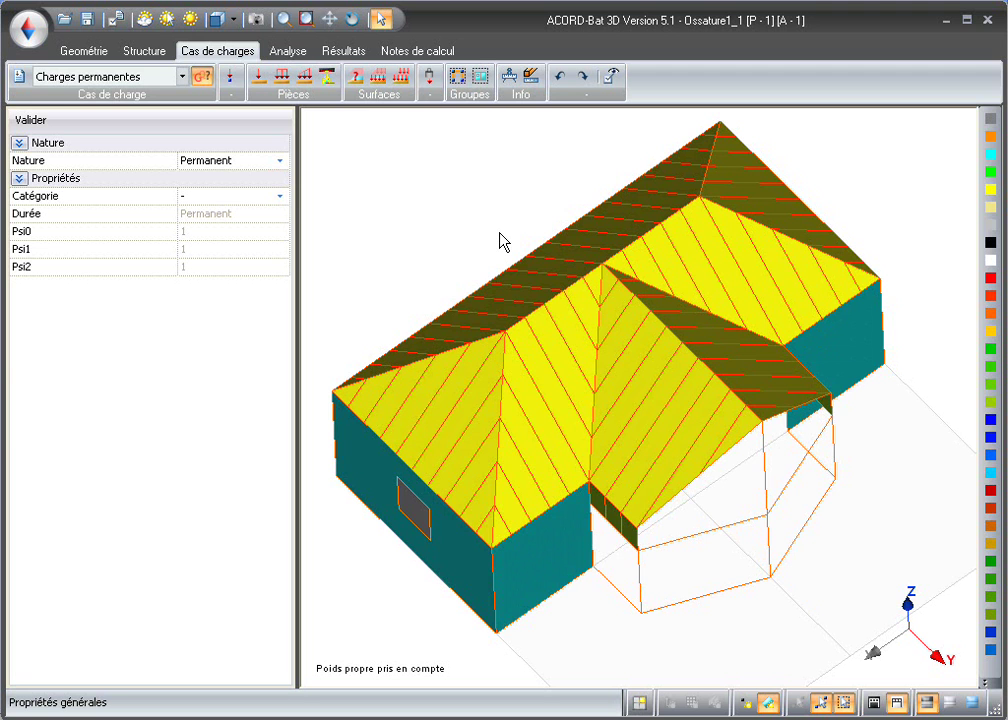
Start a surface load in the permanent load case with perpendicular pressure off, Horizontal projection and Constant distribution.
click(502, 297)
click(379, 78)
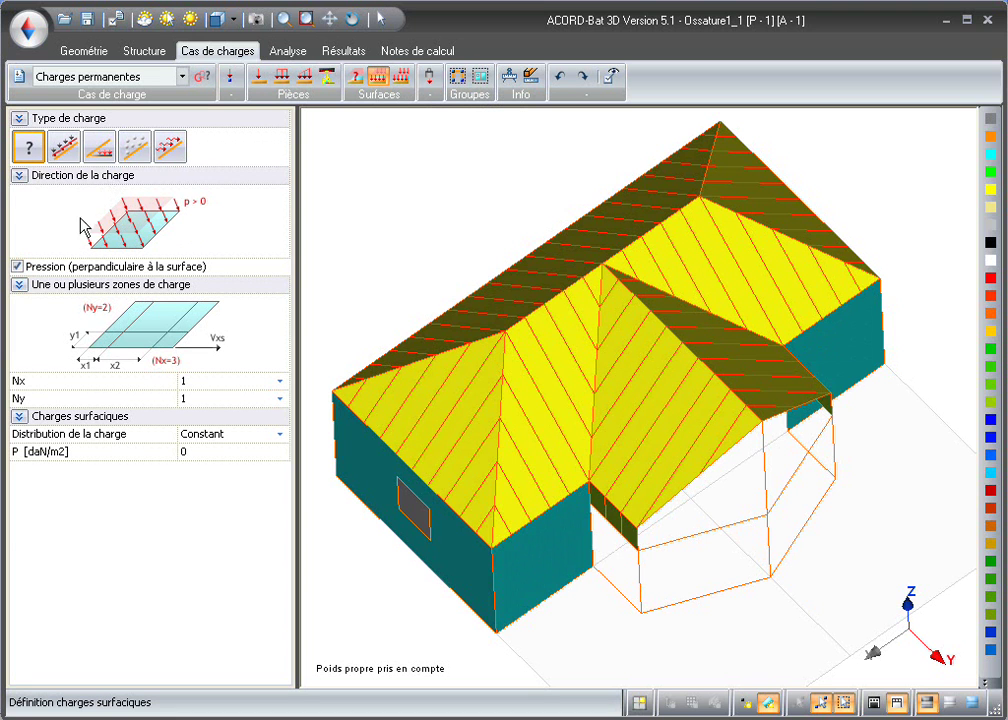
click(18, 265)
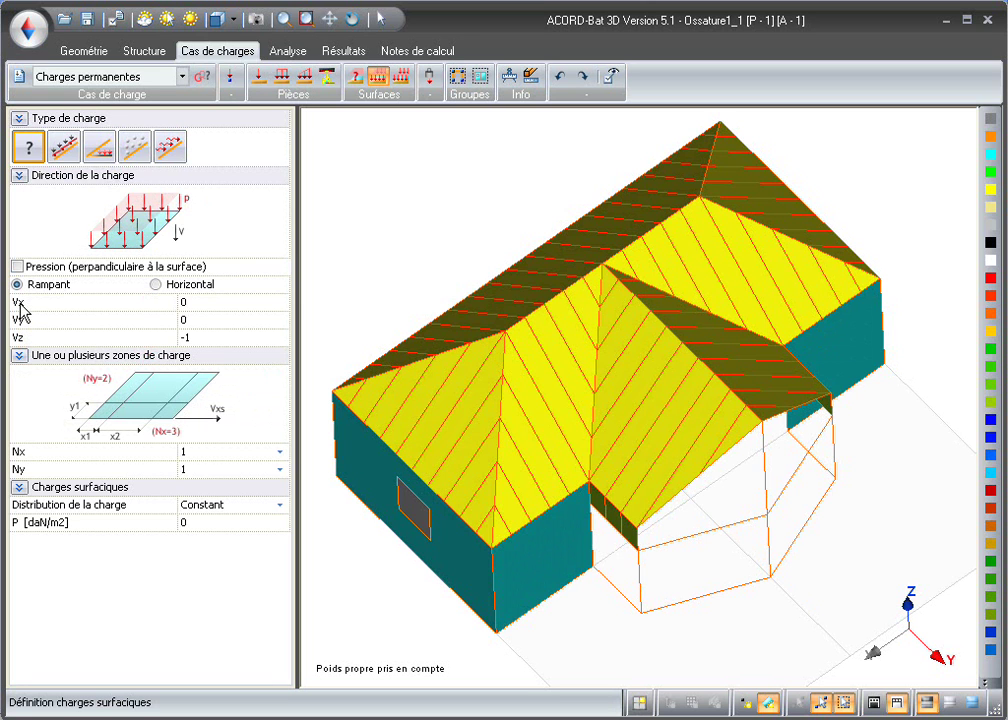
click(155, 285)
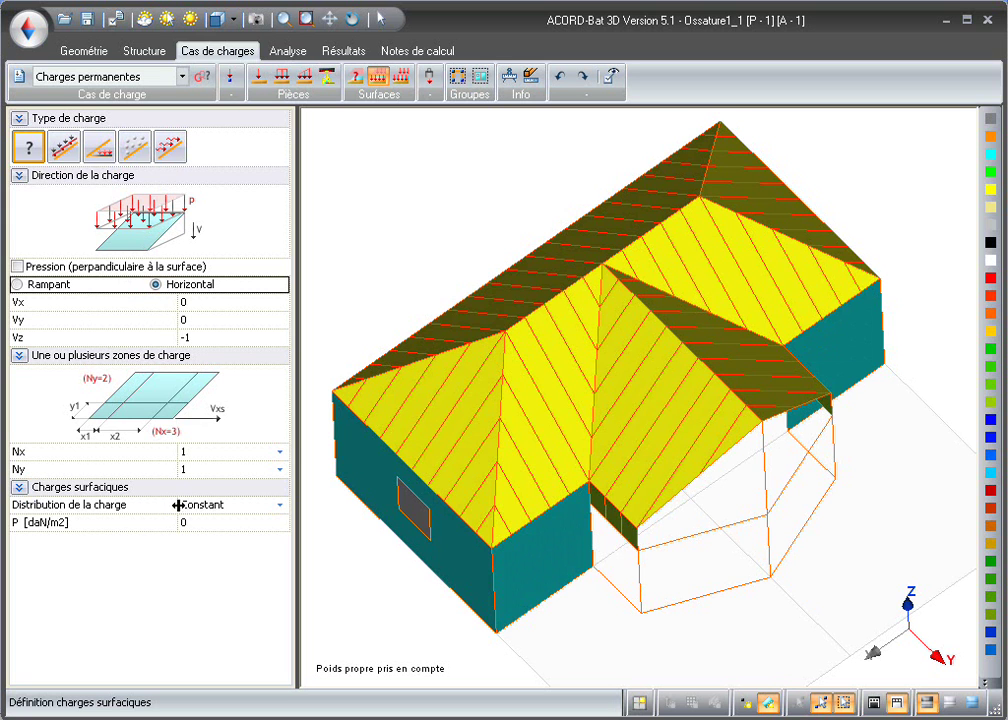
click(282, 506)
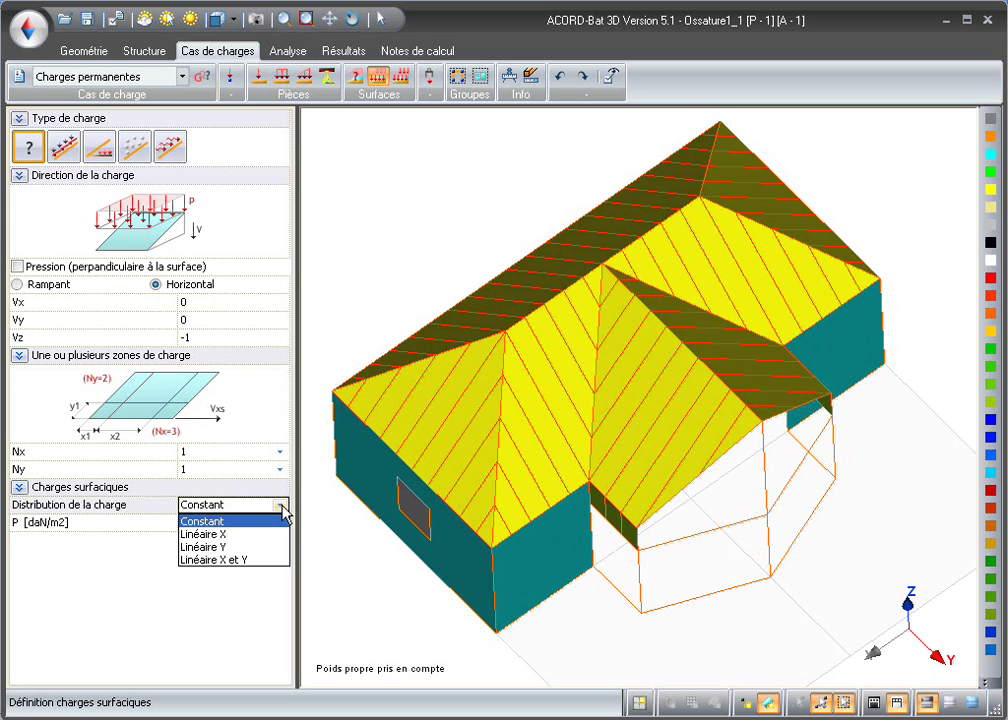
click(272, 521)
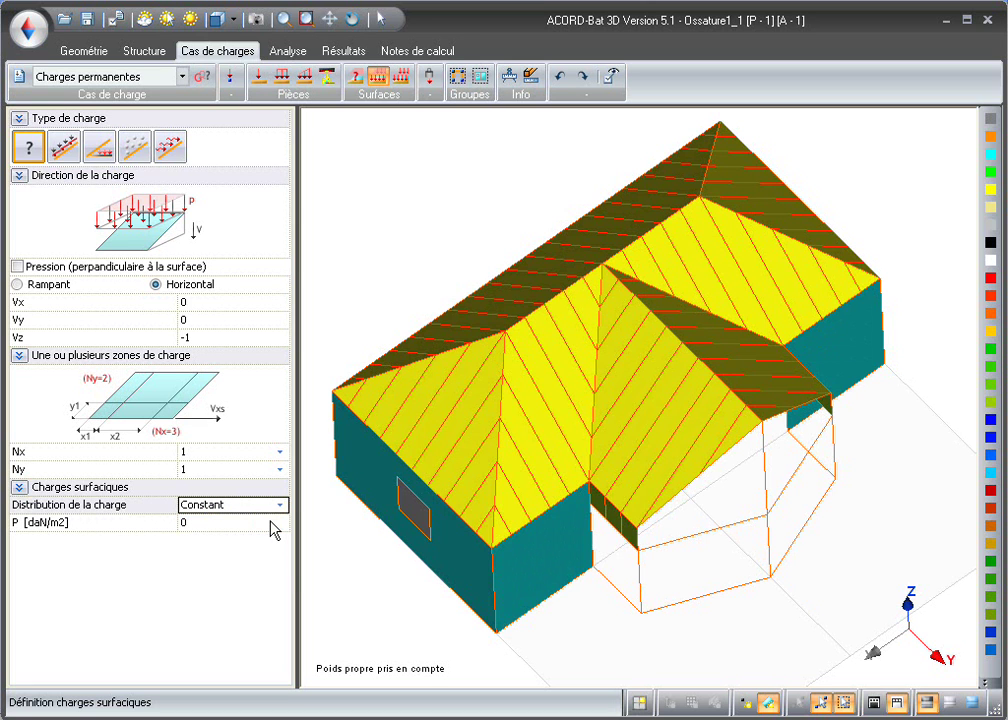
click(253, 522)
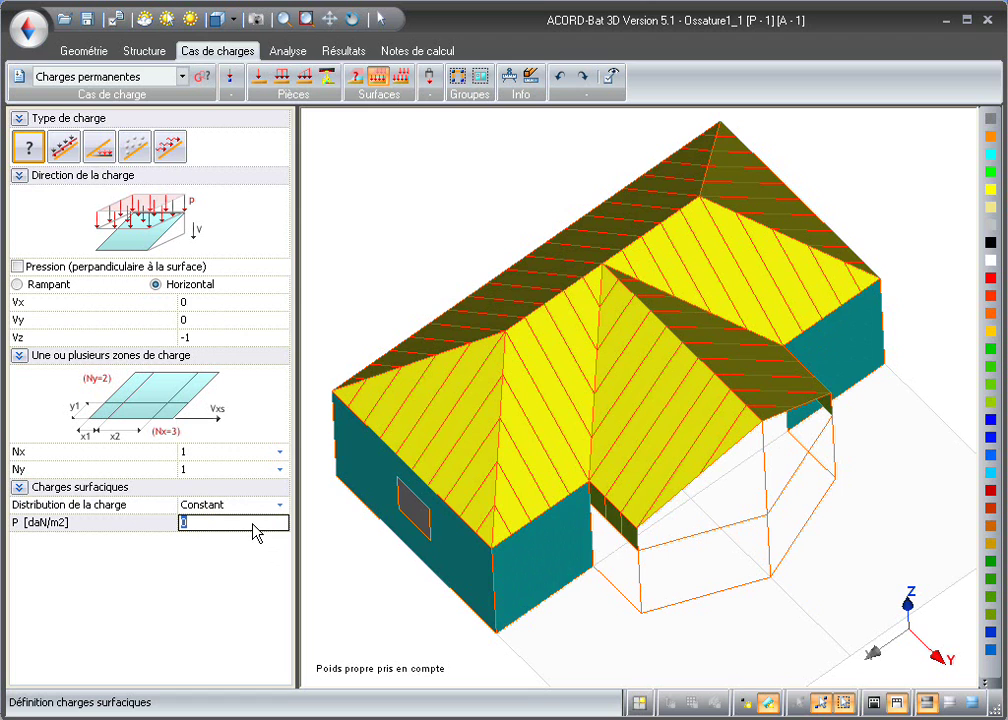
Switch the surface load to the predefined type with arrows along the slope and set P to 80 daN/m2.
click(62, 150)
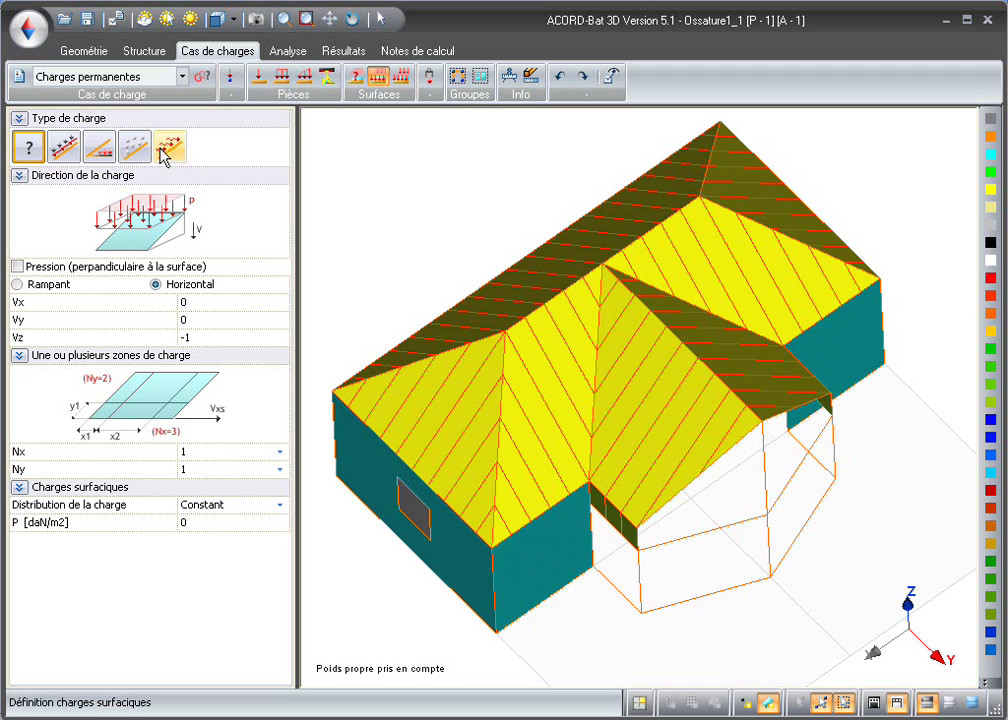
click(64, 147)
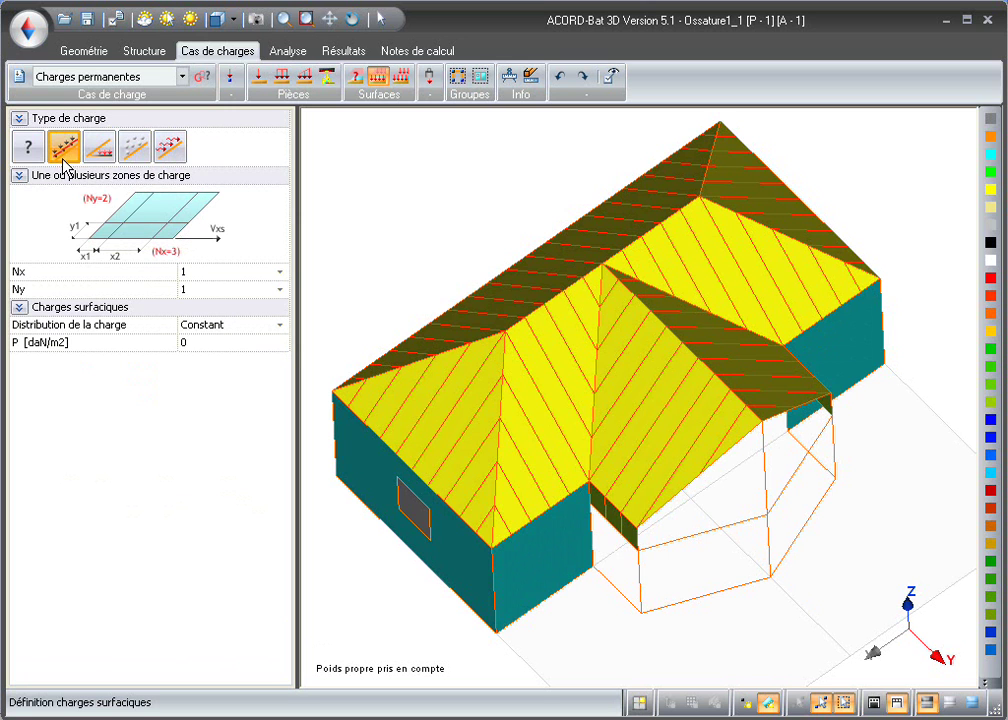
click(206, 343)
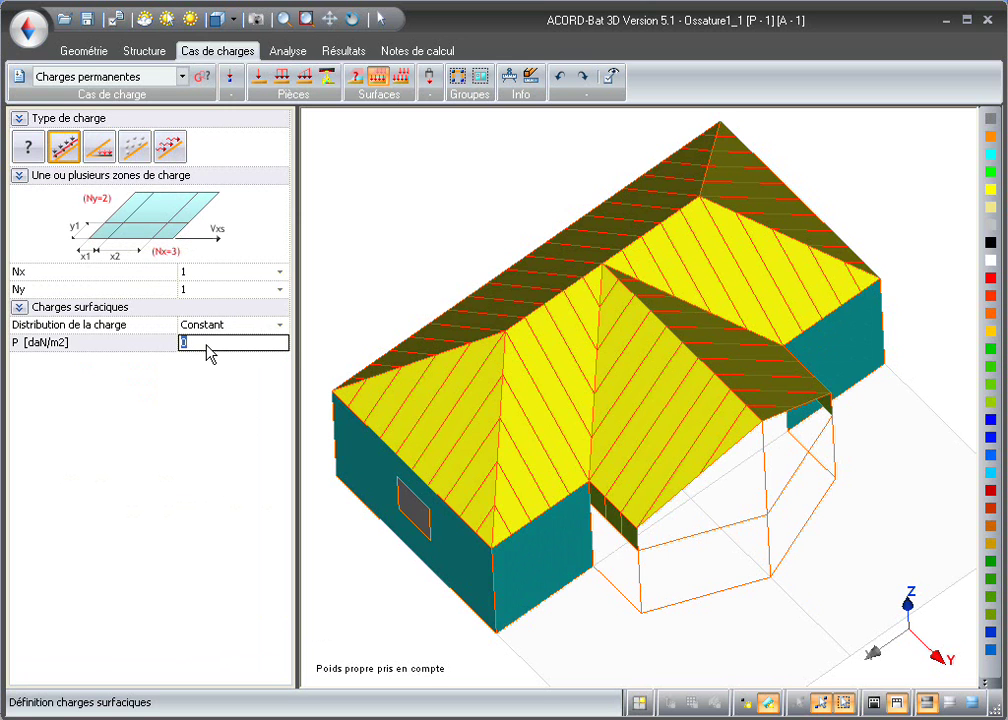
text(80)
key(Return)
Apply the 80 daN/m2 constant surface load to all the roof slopes, including those of the projecting wing.
click(463, 459)
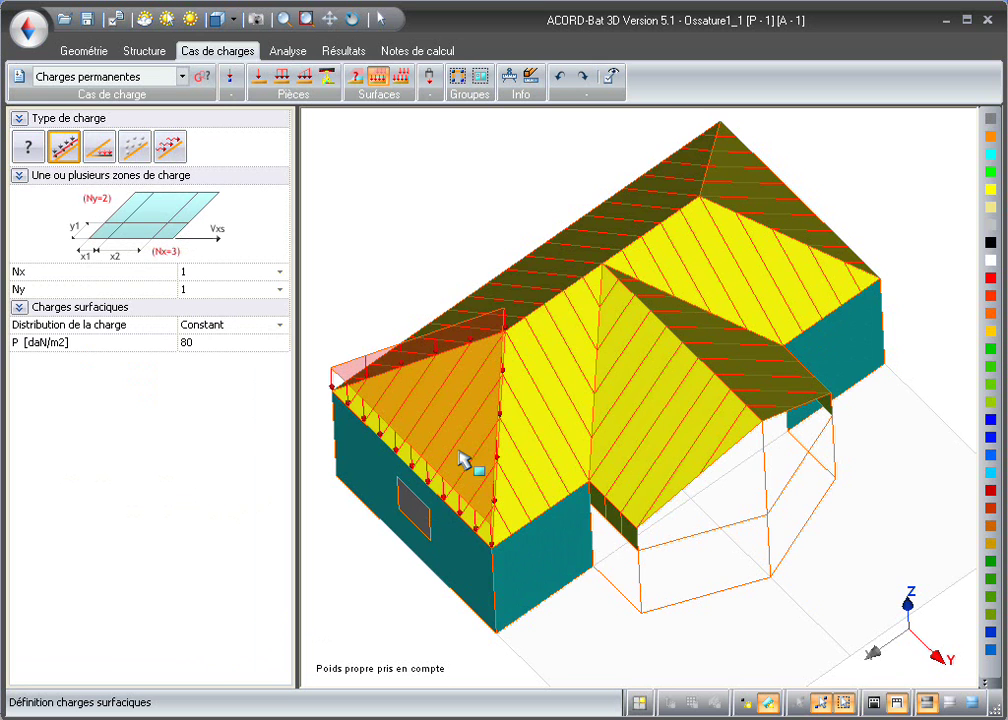
click(562, 288)
click(566, 327)
click(630, 346)
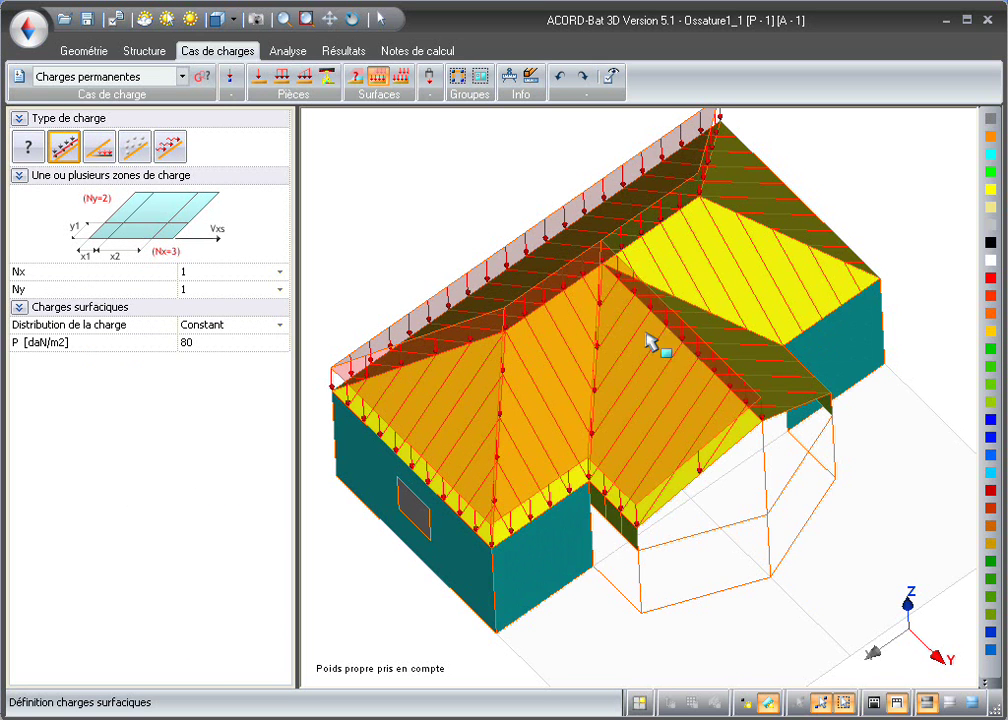
click(714, 320)
click(712, 302)
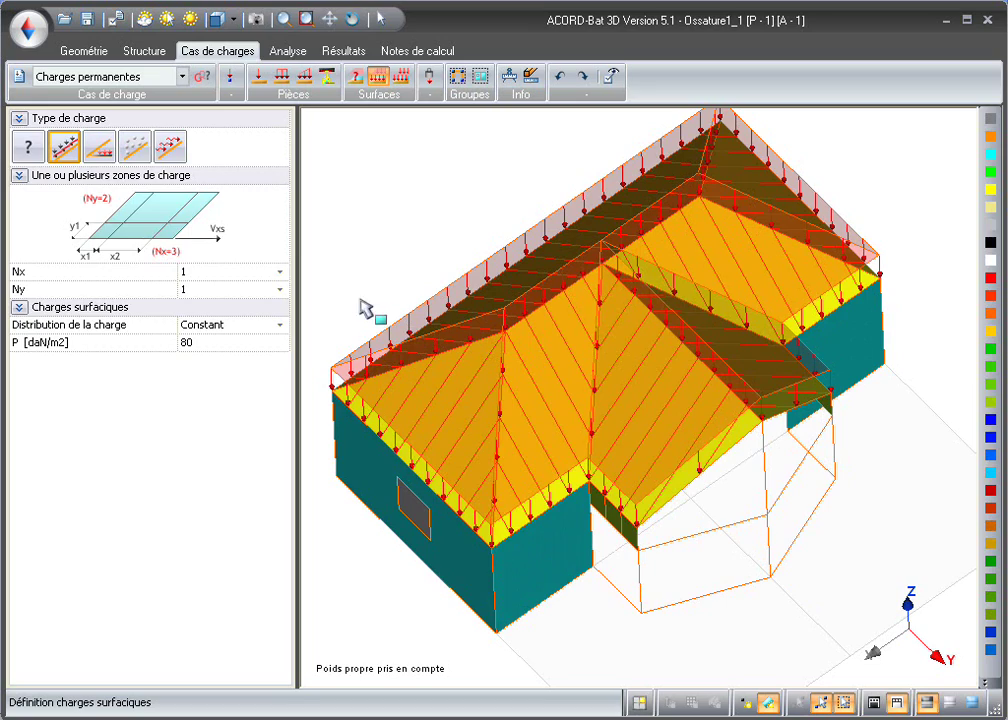
Add a second constant surface load of 80 daN/m2, using the predefined snow type, to all the roof slopes.
click(352, 18)
drag(722, 513, 601, 549)
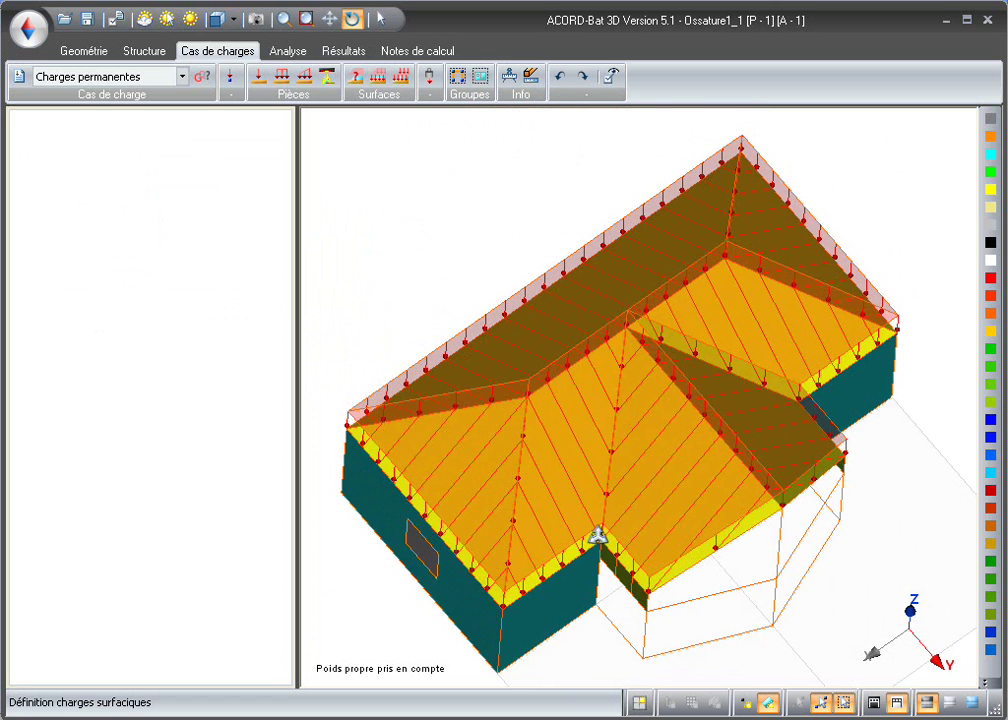
click(378, 76)
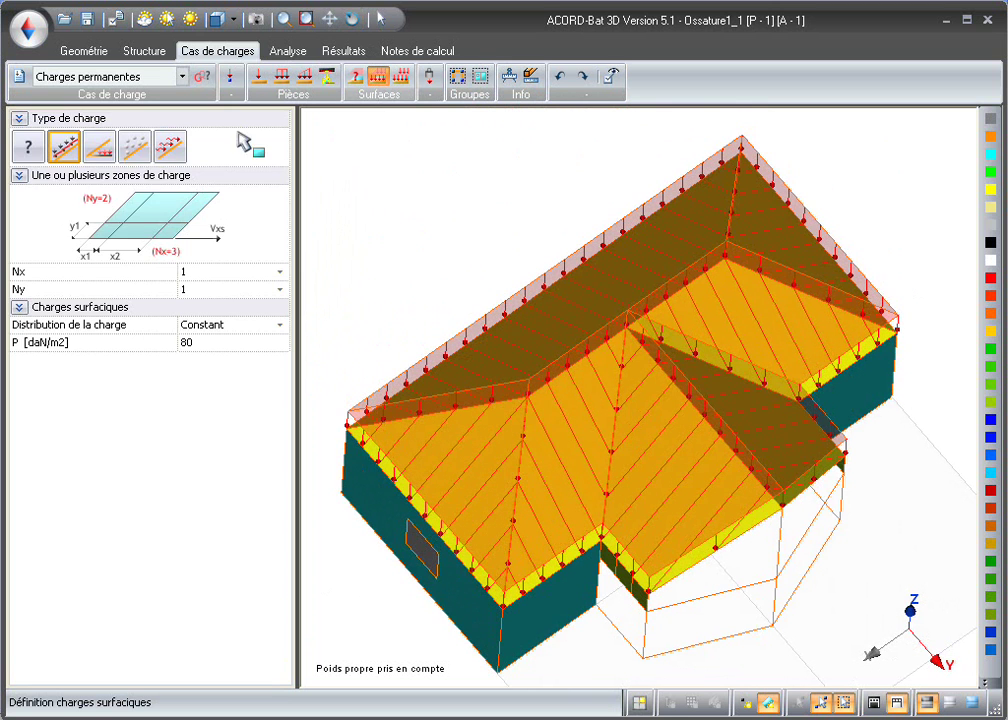
click(137, 150)
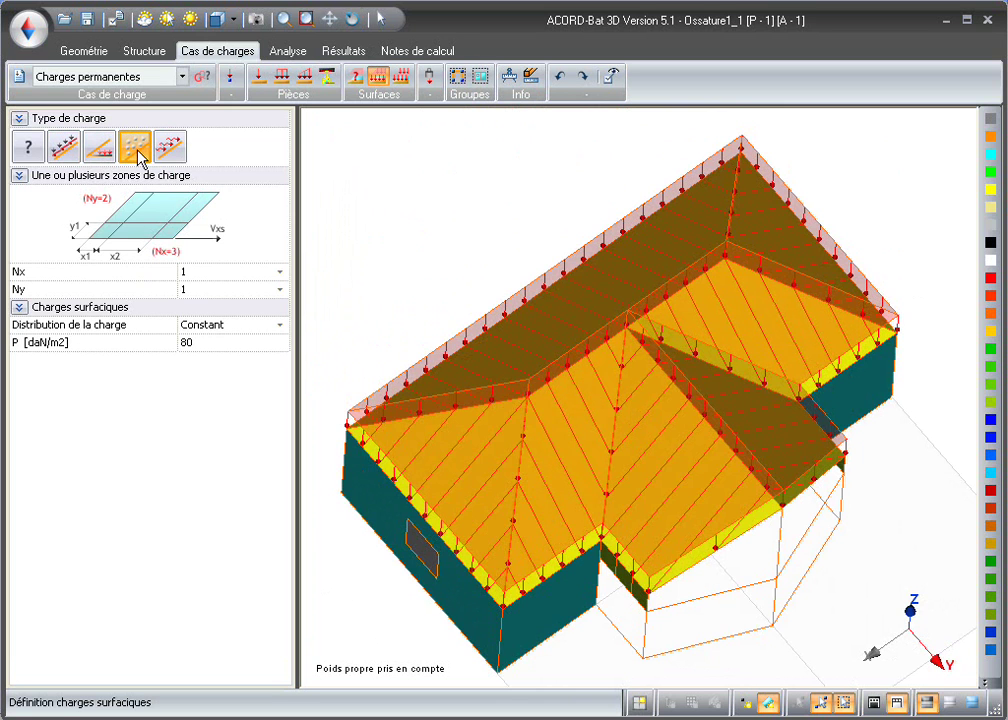
click(484, 496)
click(518, 356)
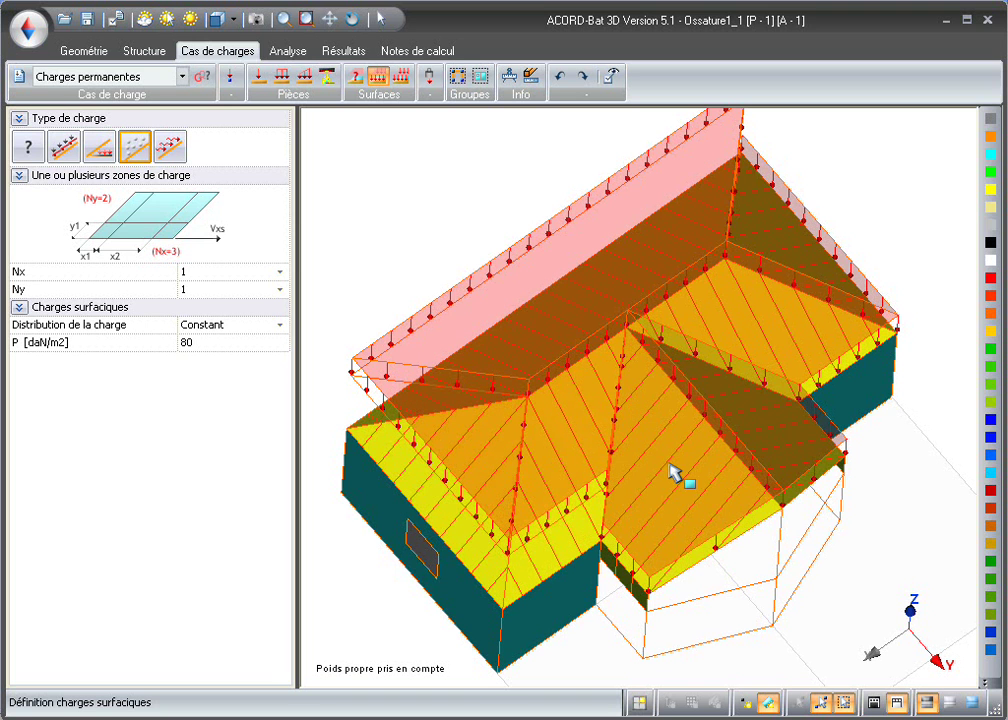
click(765, 285)
click(765, 232)
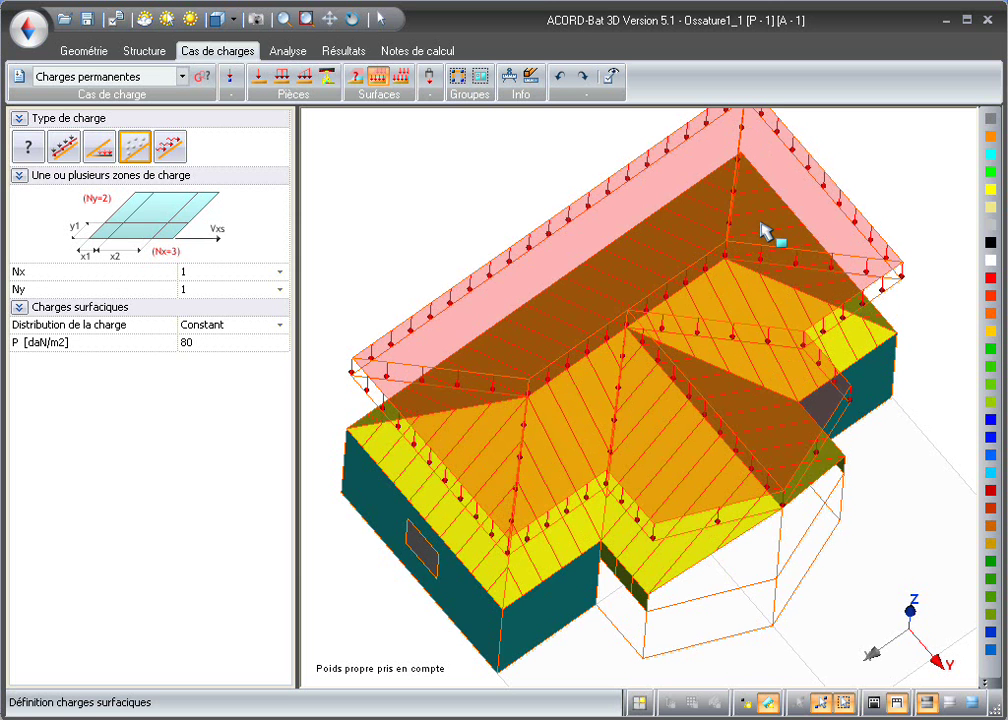
Define the highlighted roof rafters as load-bearing members for the surface loads.
click(352, 19)
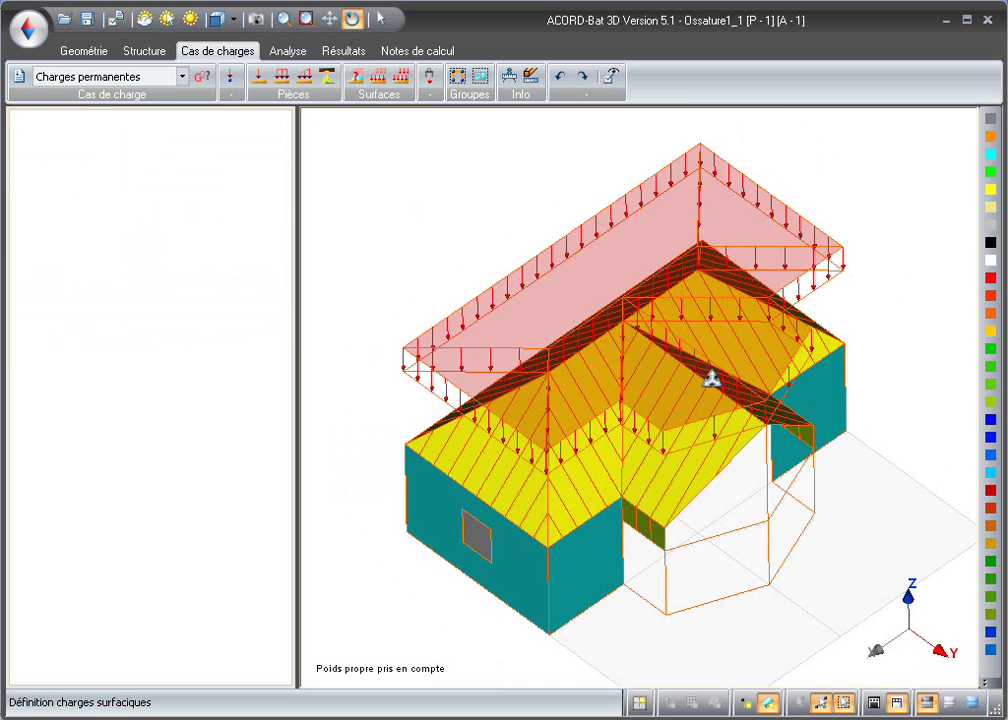
drag(450, 252, 642, 295)
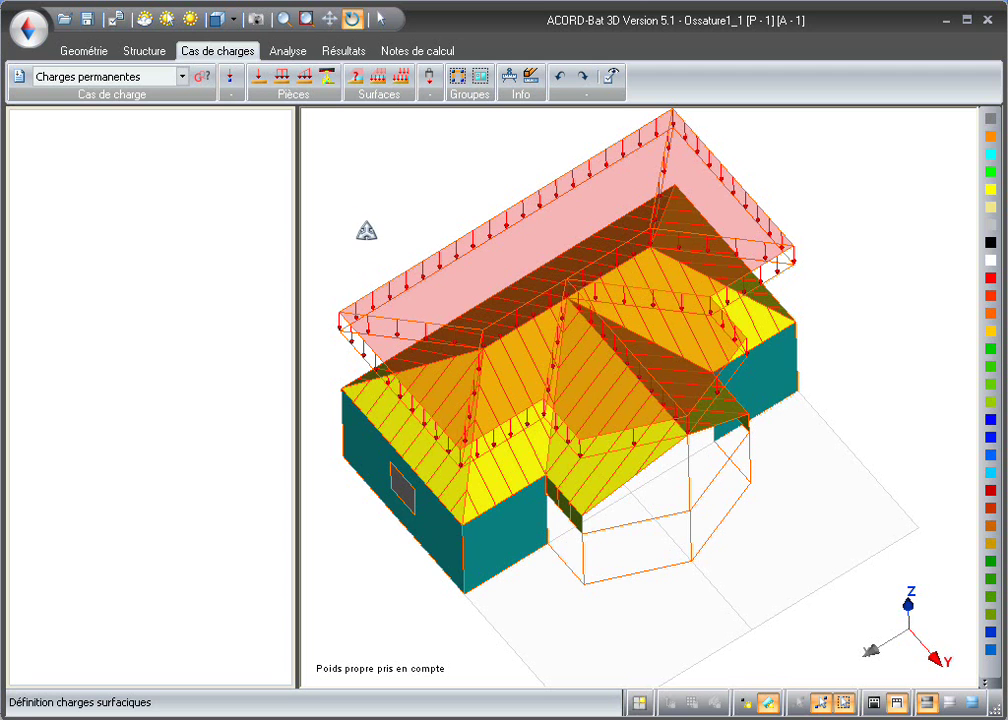
click(355, 77)
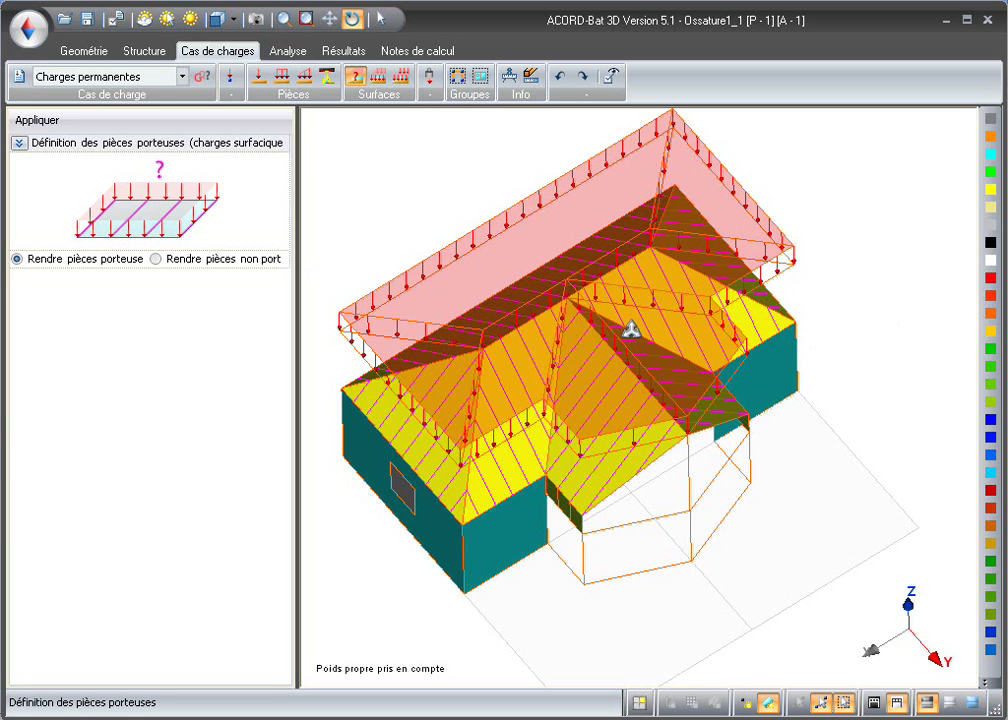
click(49, 128)
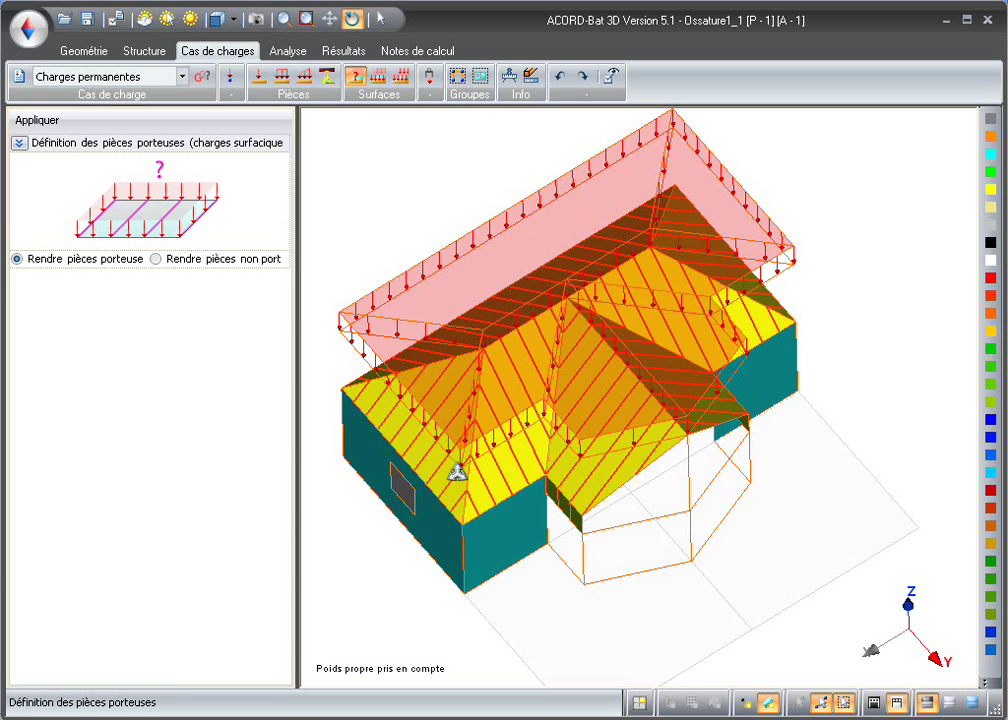
Display the surface loads as line loads on the members and isolate one rafter of the hip slope to examine its load.
click(768, 704)
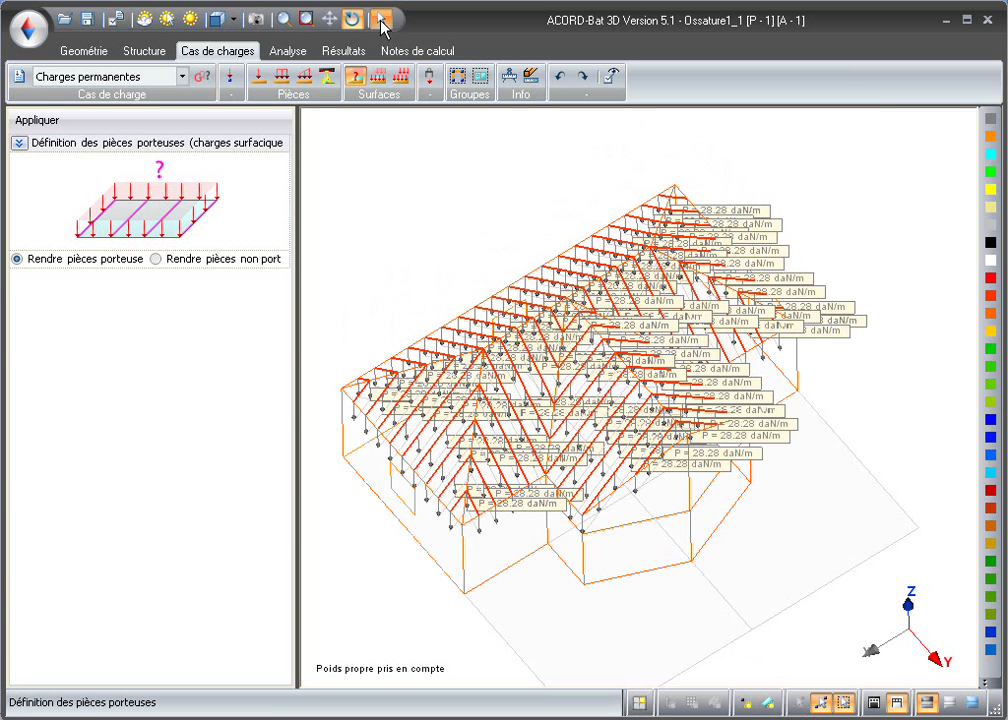
click(381, 20)
click(440, 432)
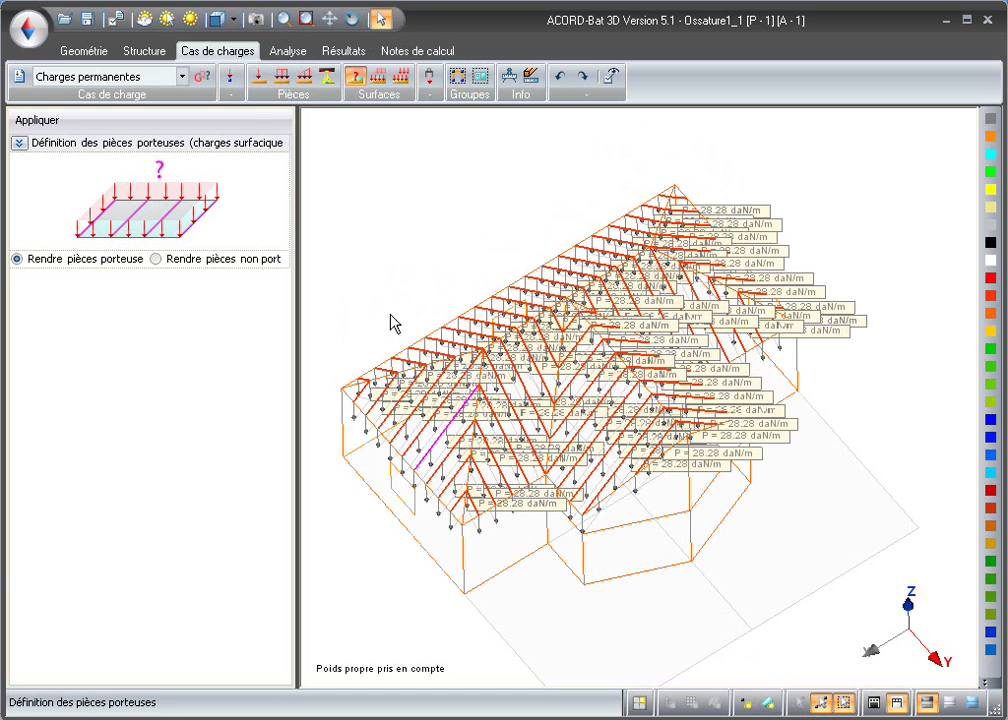
click(168, 19)
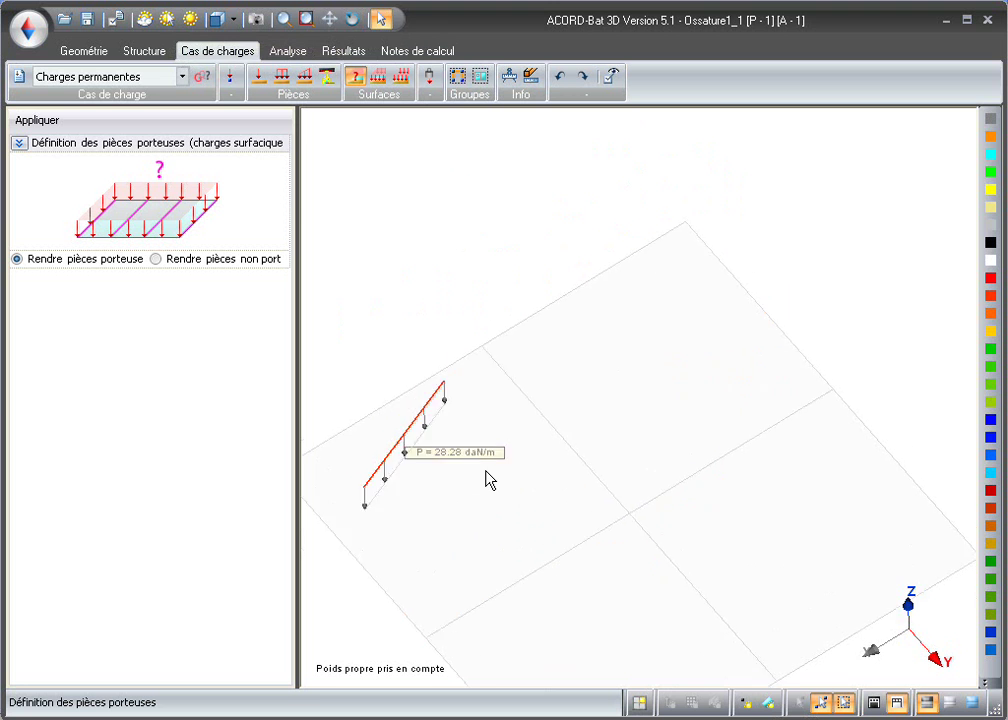
Restore the display of the whole building with its wall and roof surfaces and surface loads.
click(768, 704)
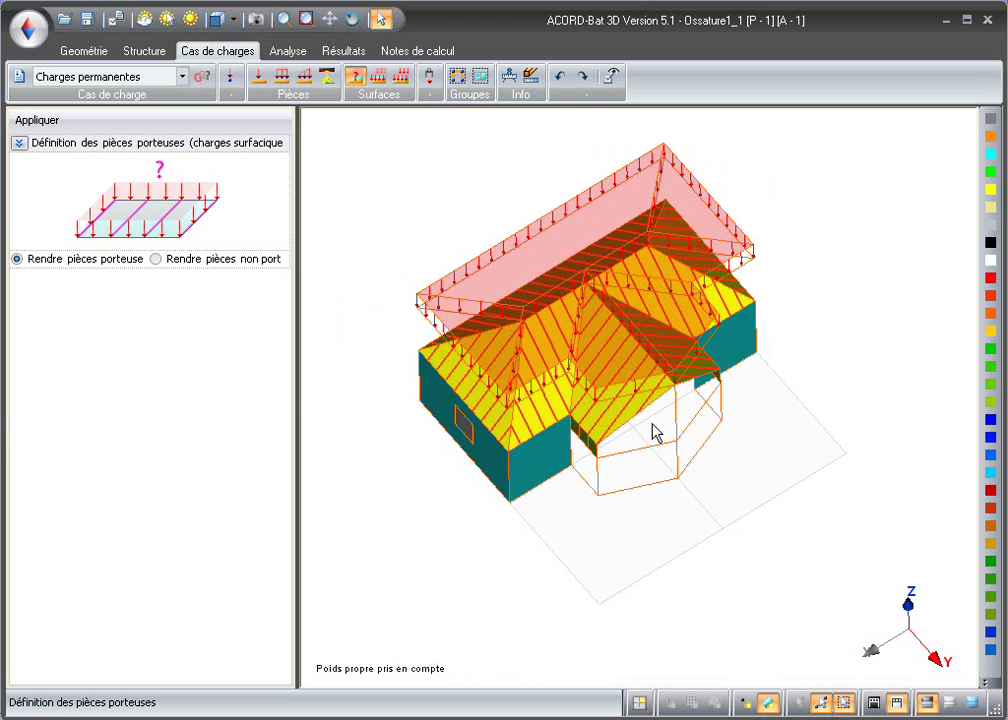
scroll(666, 504, up, 2)
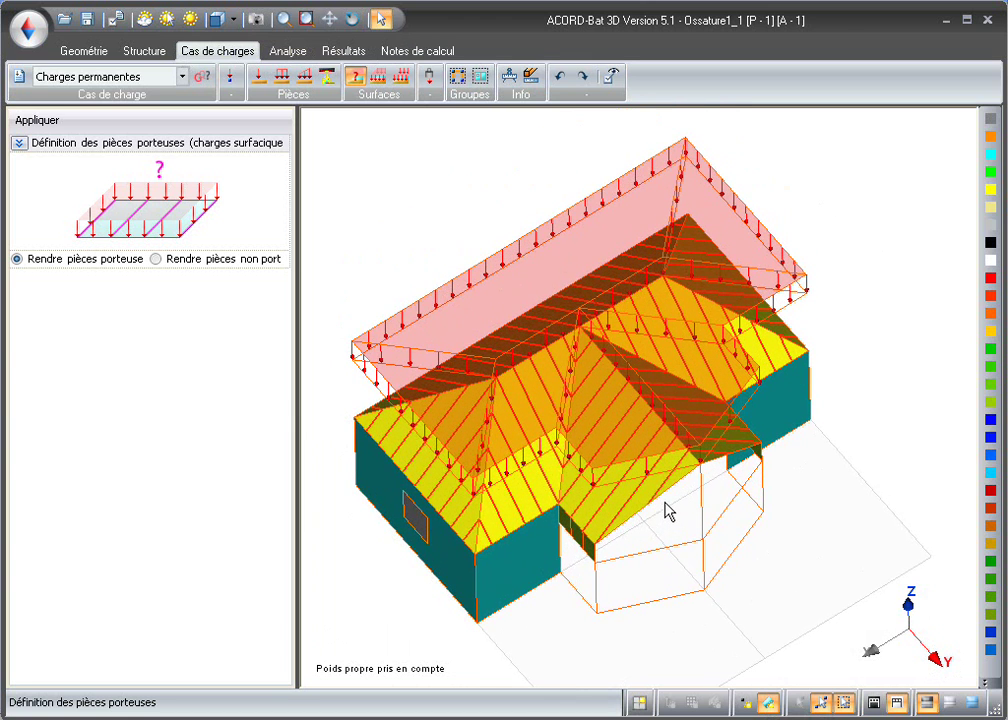
middle_drag(666, 475, 690, 480)
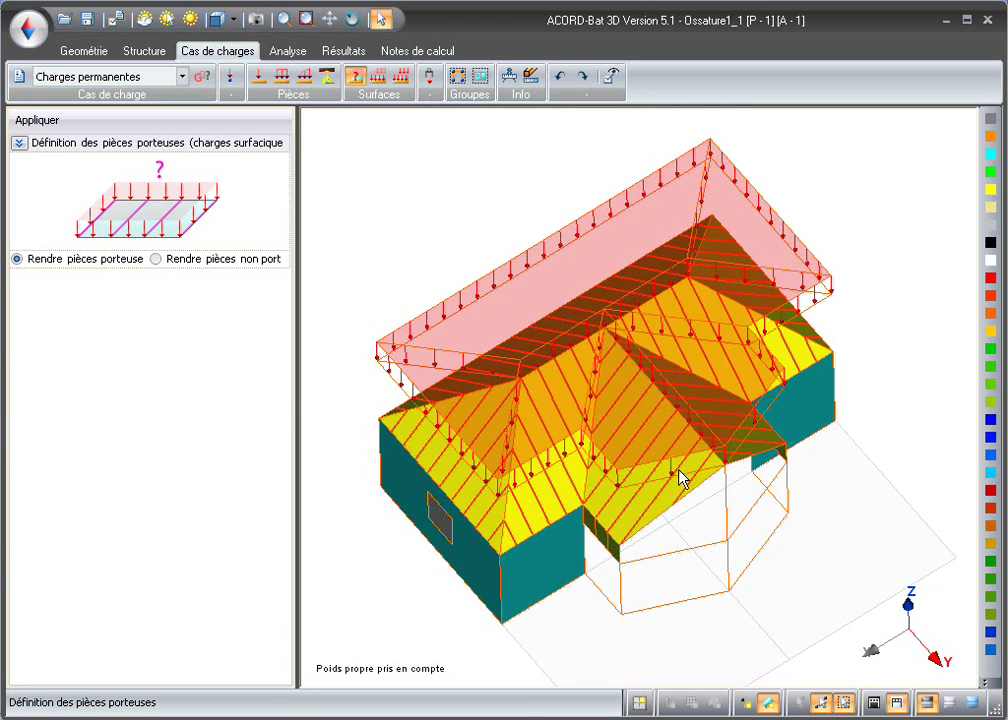